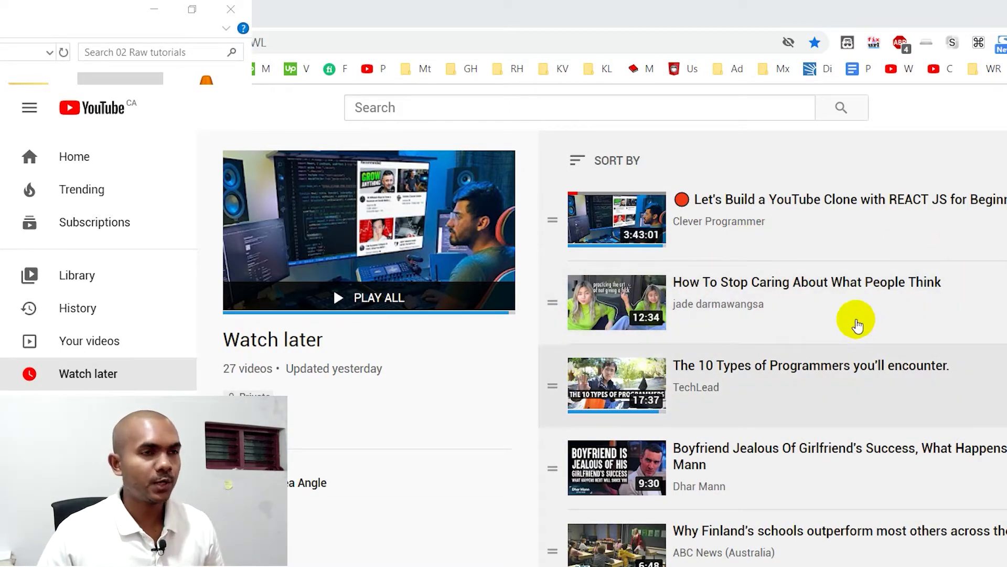
- Switch the Watch later playlist to the old layout and look through its videos and removal options
scroll(855, 322, down, 8)
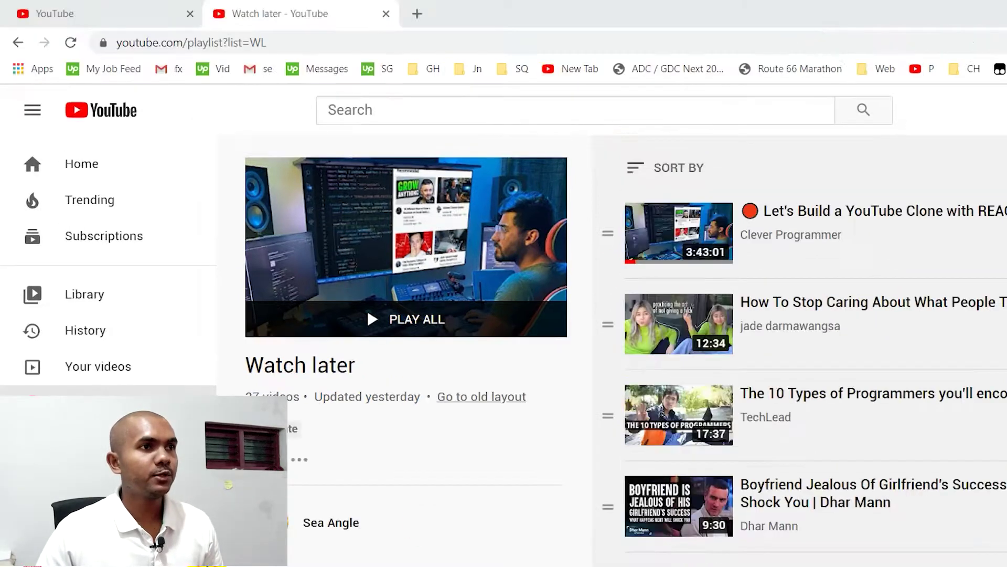
click(386, 393)
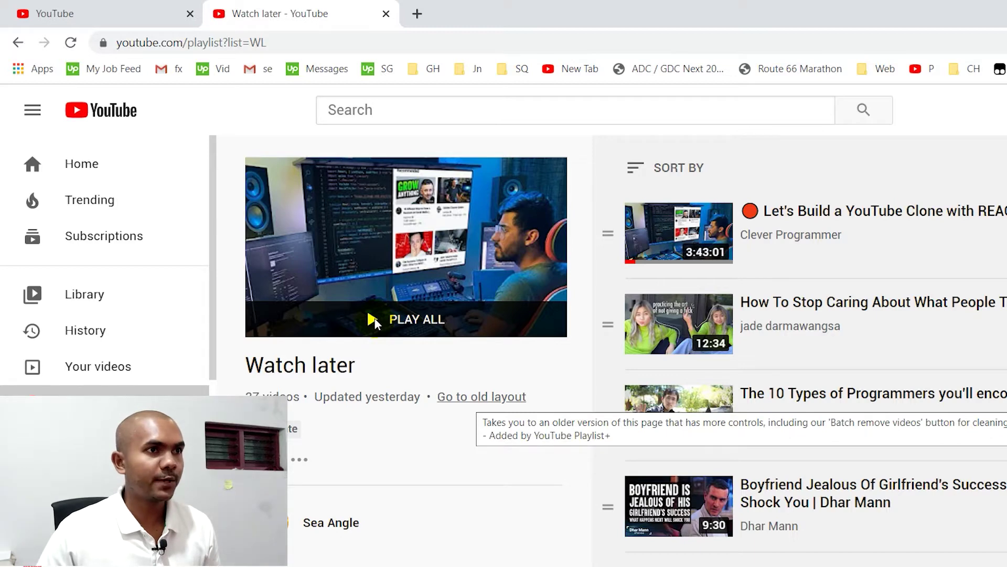
click(418, 370)
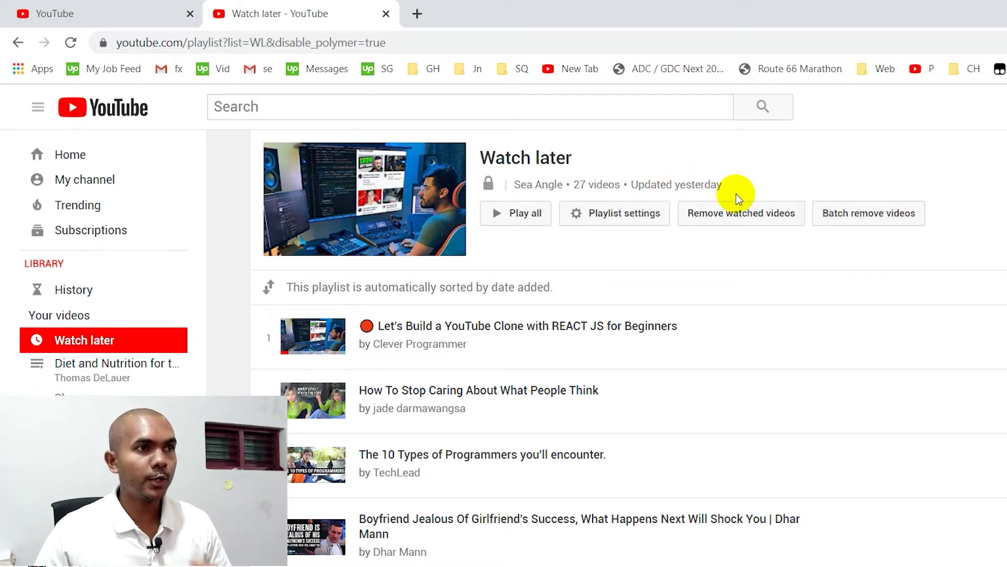
scroll(795, 328, down, 13)
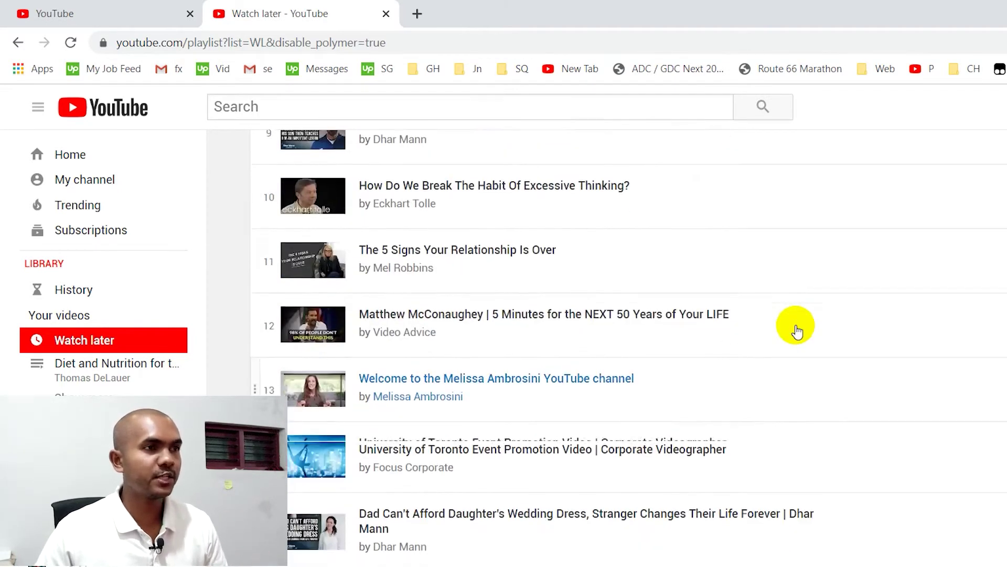
scroll(796, 328, down, 5)
scroll(796, 328, up, 20)
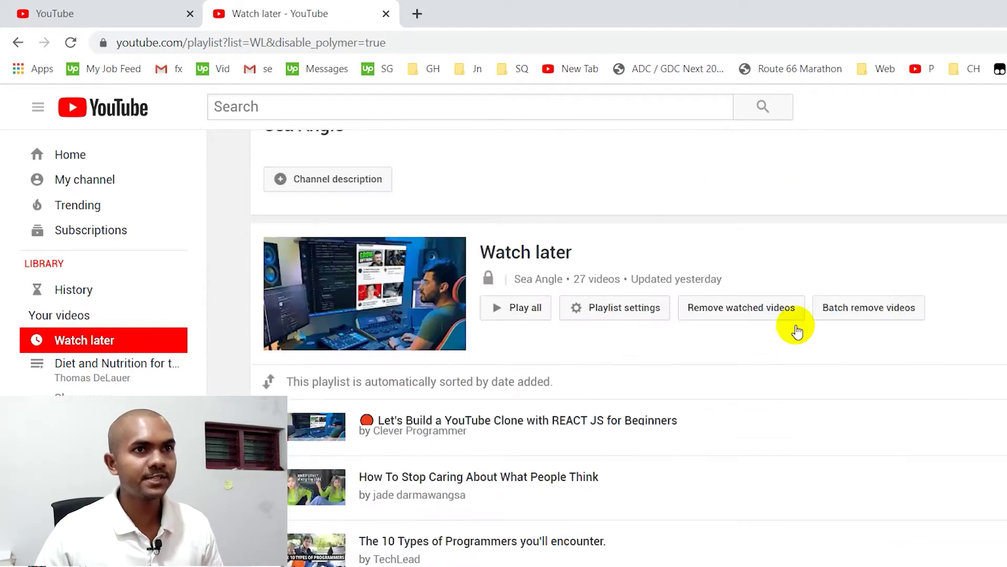
scroll(795, 329, up, 5)
scroll(898, 329, down, 7)
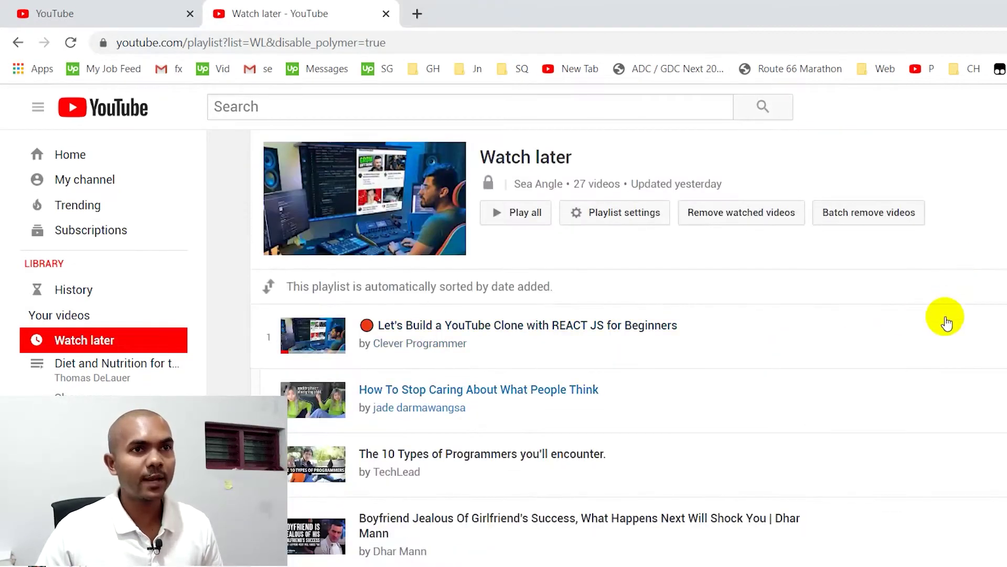
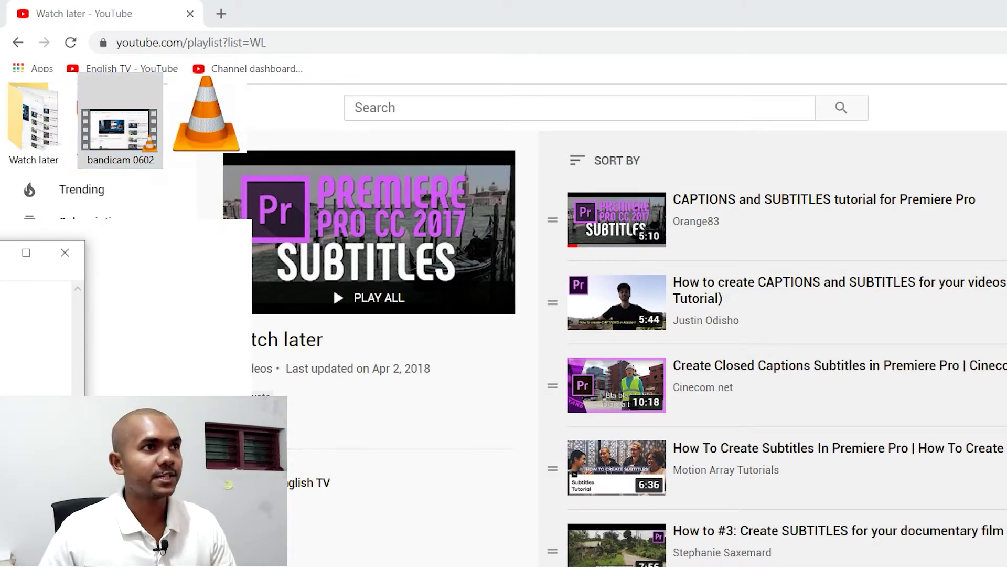
click(175, 11)
key(ctrl+t)
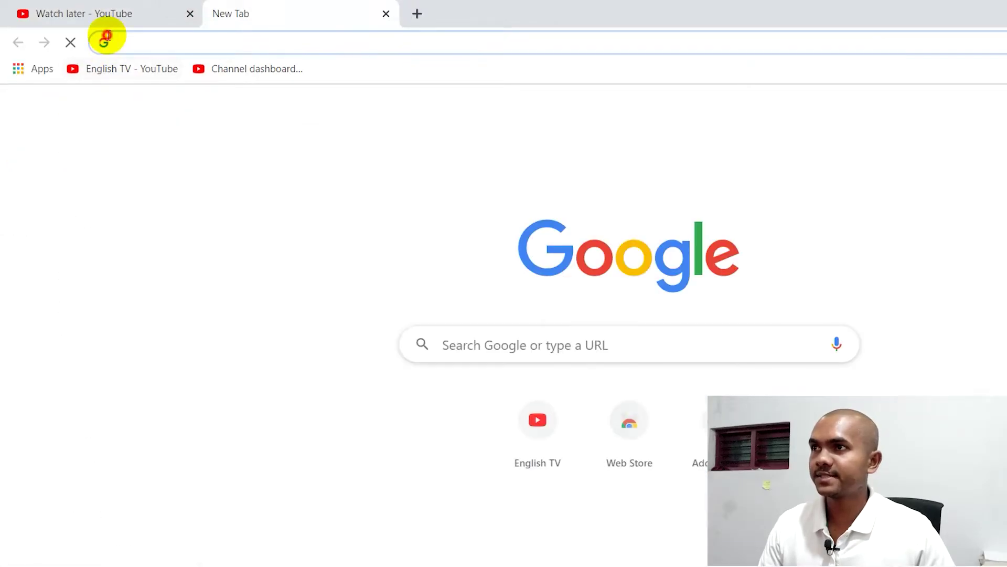
text(https://www.tampermonkey.net/)
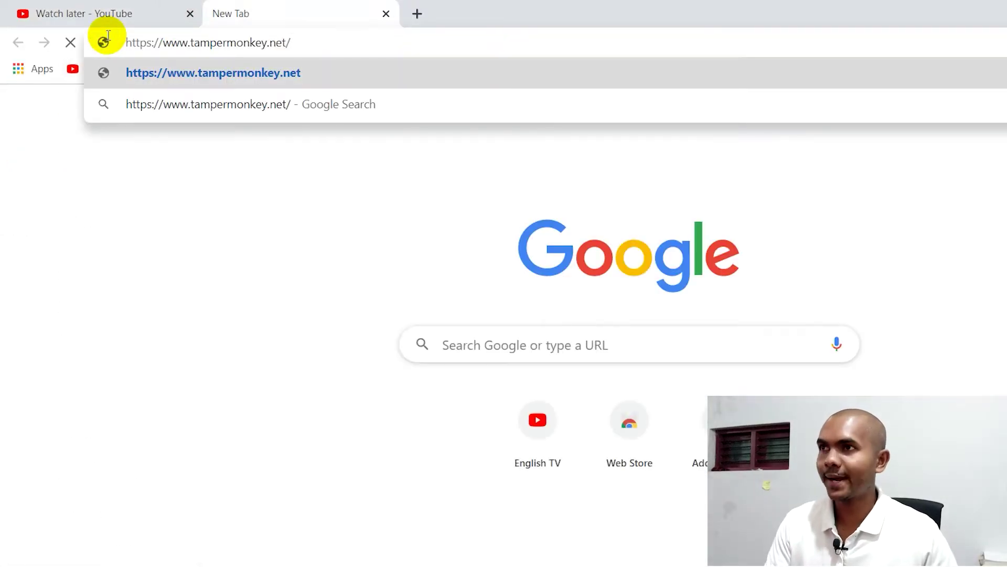
key(Return)
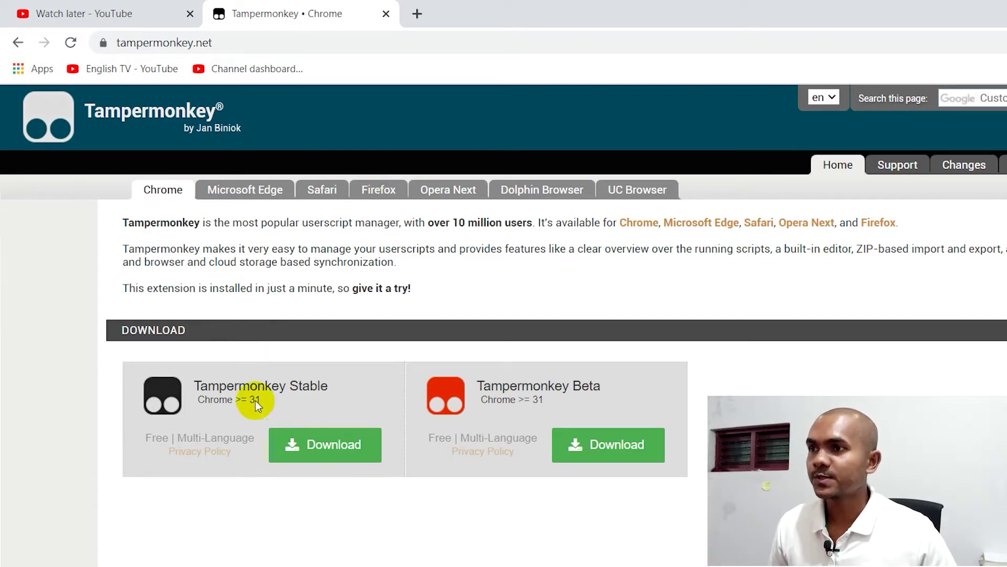
- Download Tampermonkey Stable from the Chrome Web Store and add the extension to the browser
click(264, 360)
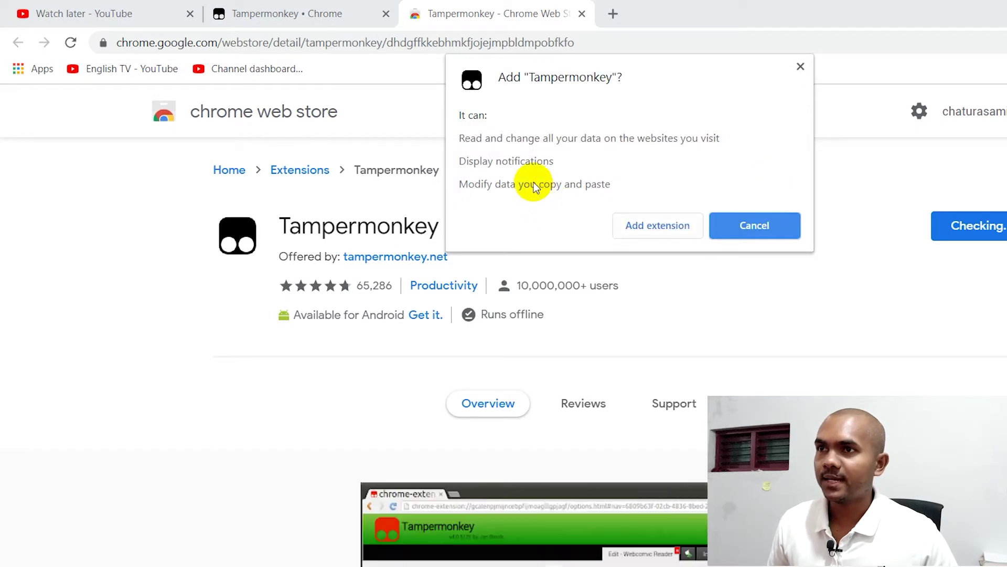
key(Escape)
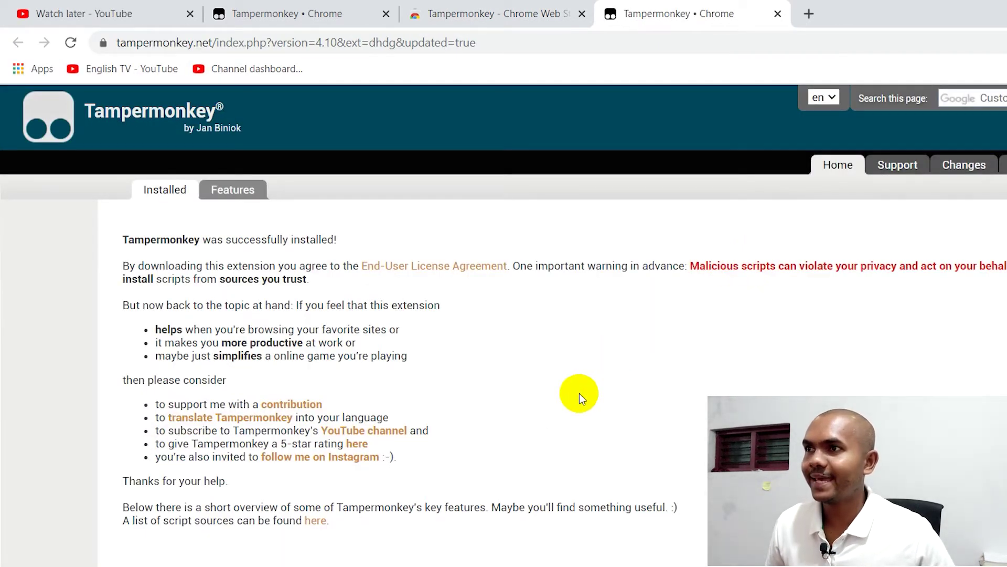
drag(105, 191, 288, 194)
click(131, 194)
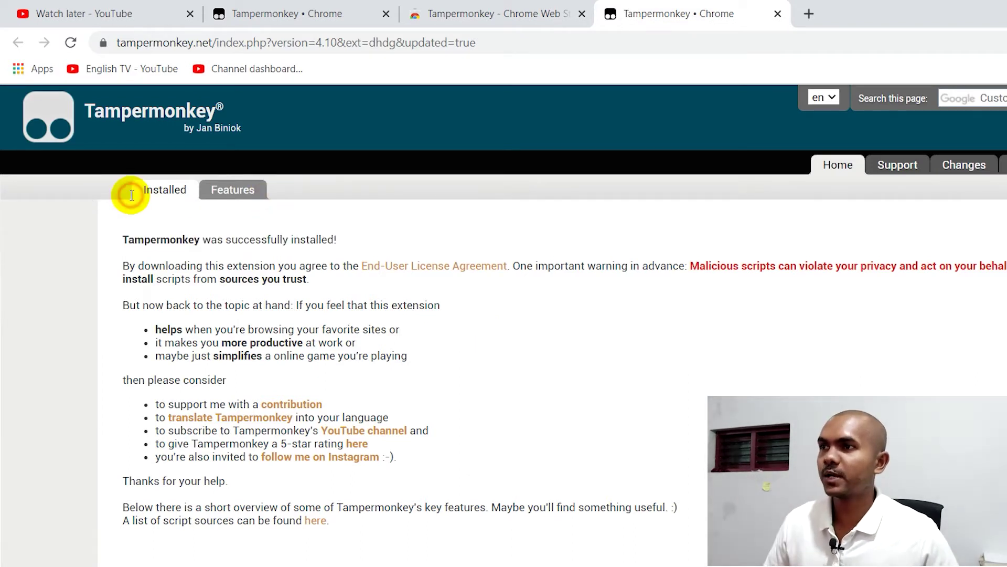
drag(275, 192, 61, 196)
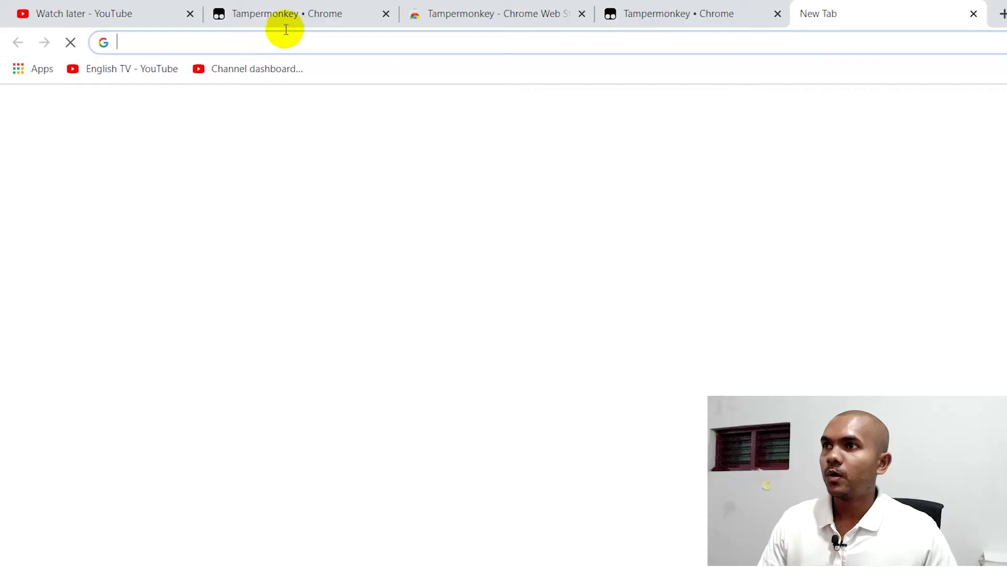
text(https://github.com/hosmanadam/youtube-playlist-plus)
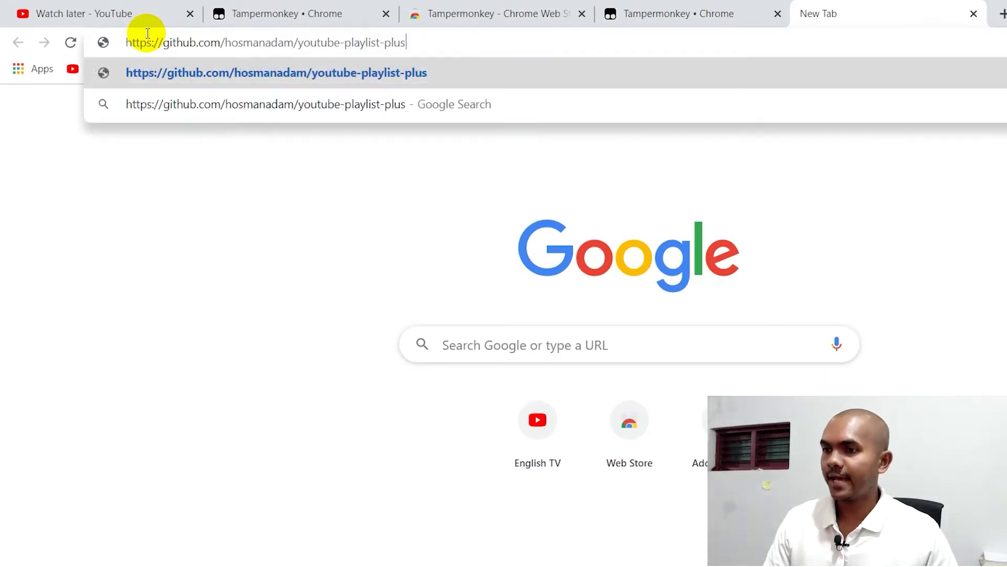
key(Return)
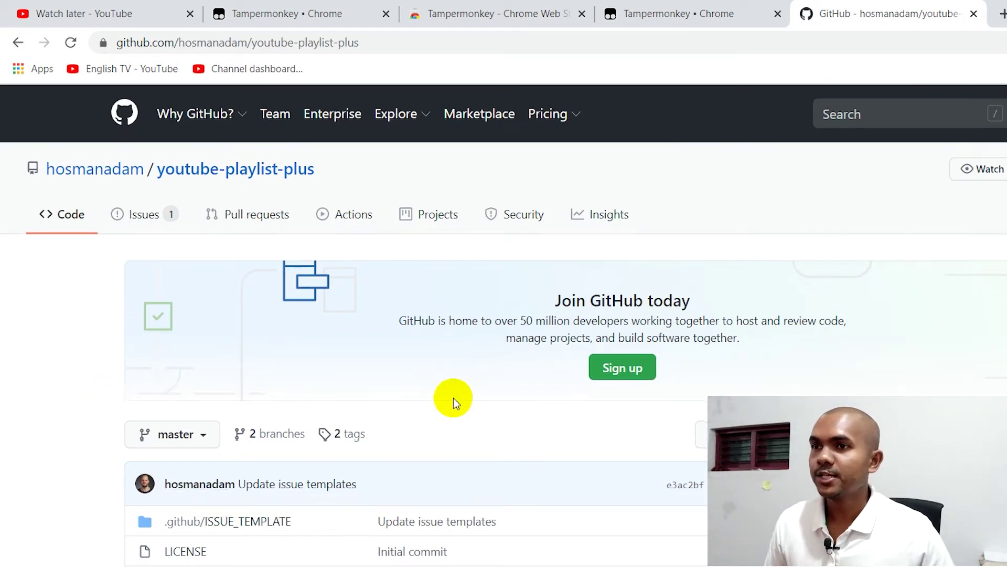
scroll(453, 398, down, 5)
scroll(453, 397, up, 5)
scroll(453, 397, down, 8)
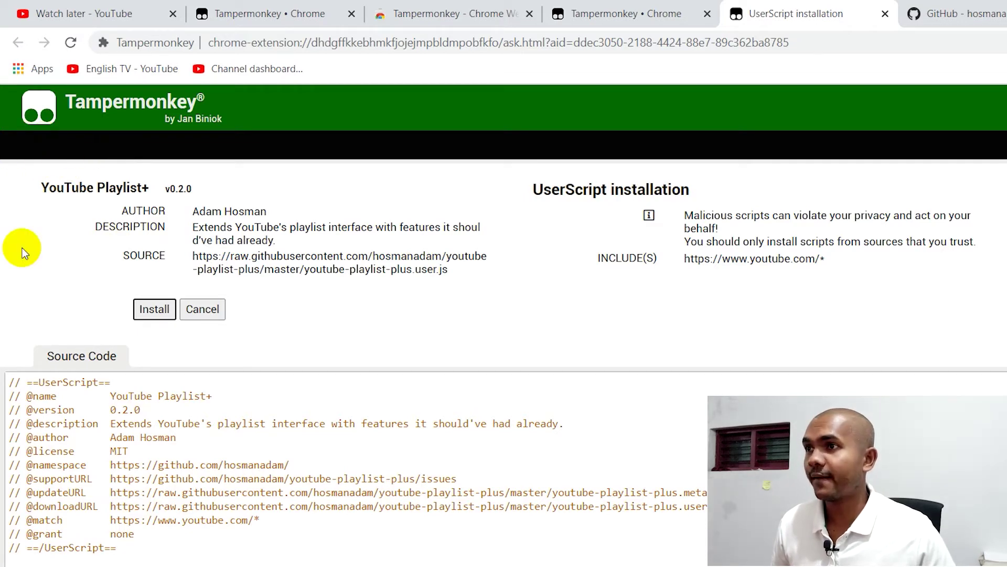
- Review the YouTube Playlist+ source code and install the userscript in Tampermonkey
scroll(421, 425, down, 10)
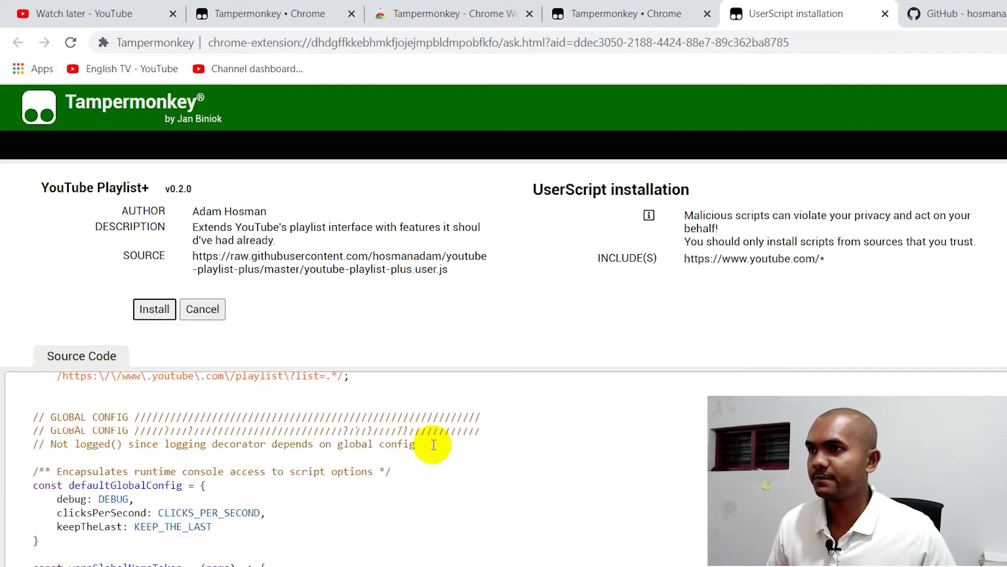
scroll(429, 437, down, 5)
scroll(333, 373, up, 6)
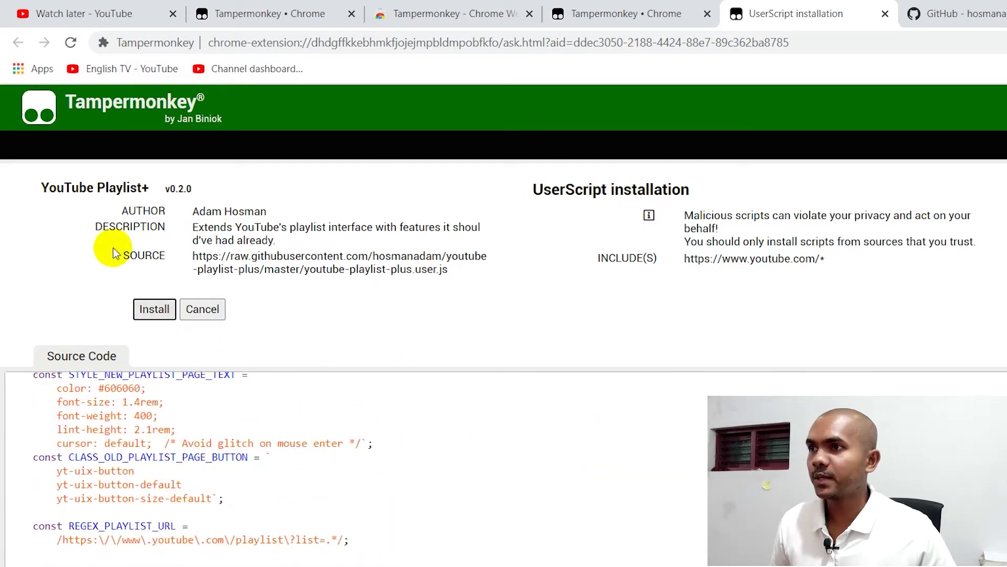
key(Return)
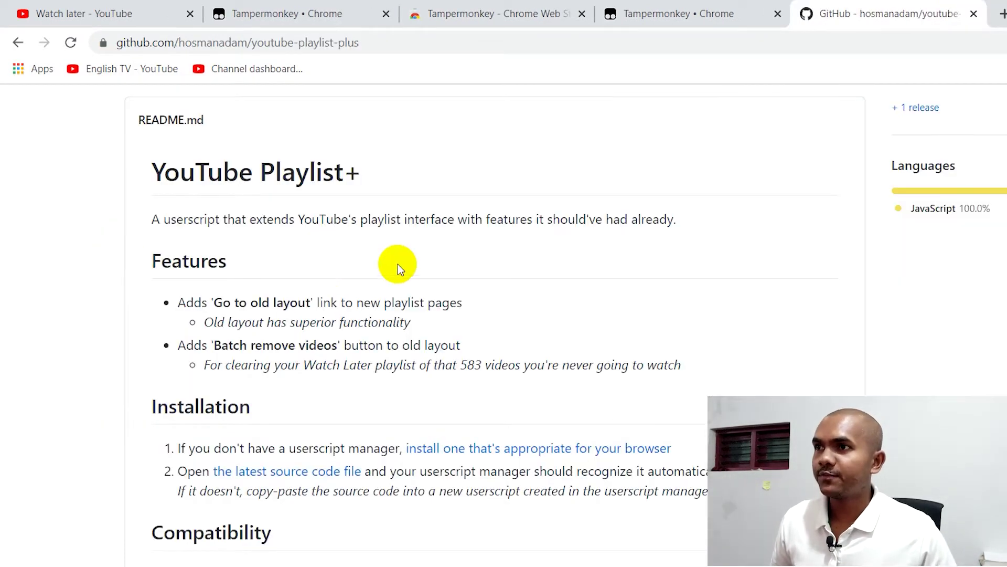
scroll(546, 257, up, 15)
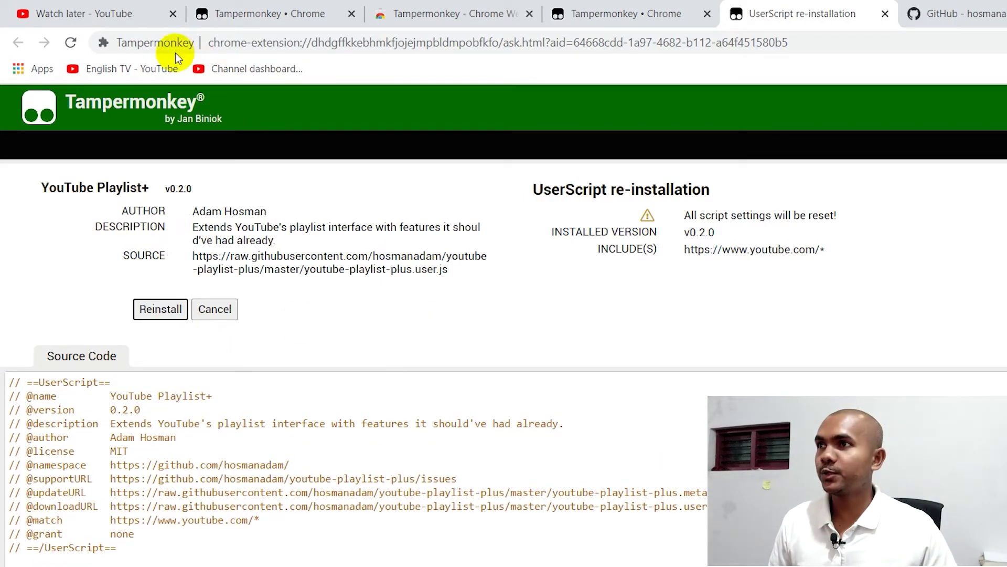
- Return to the Watch later playlist, reload the page and switch it to the old layout
click(81, 6)
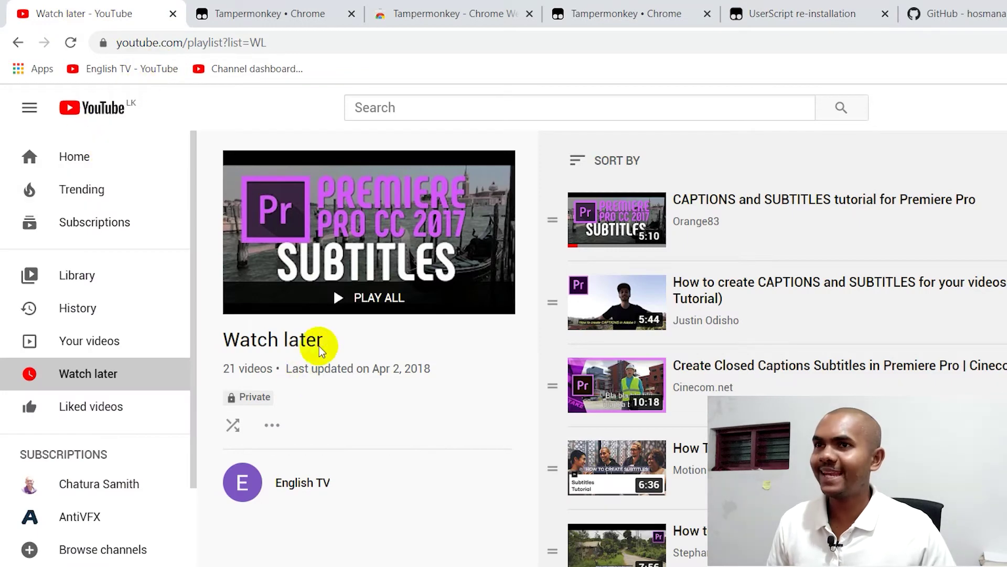
click(57, 39)
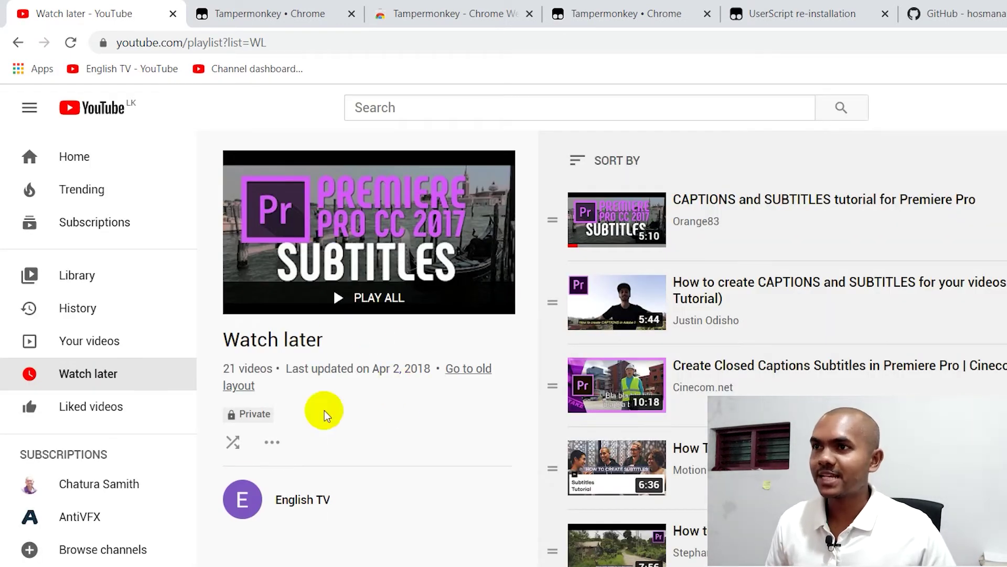
click(380, 297)
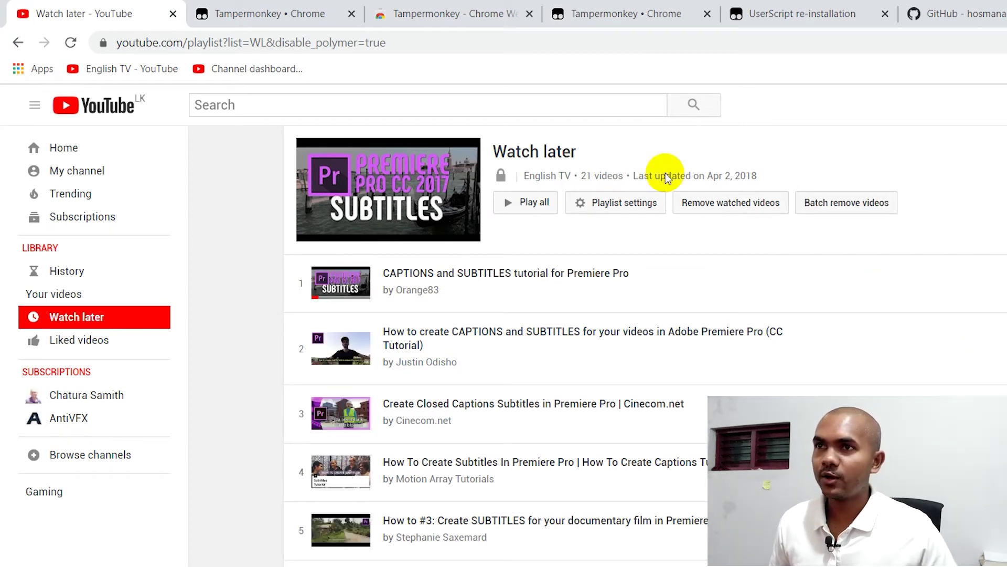
- Examine the old-layout Watch later page, including its playlist controls, the options for adding to another playlist, and the video list
scroll(944, 315, down, 2)
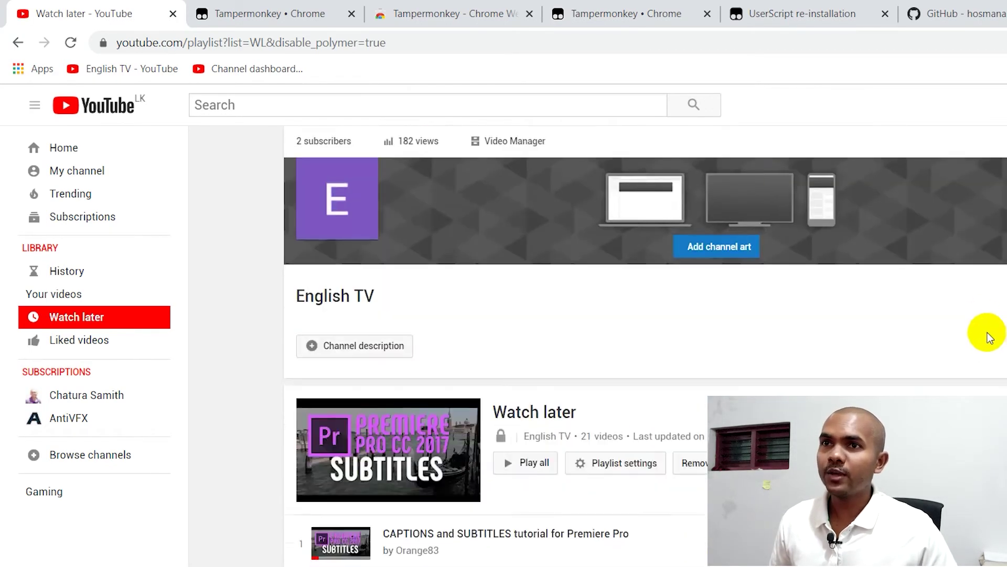
scroll(929, 317, down, 2)
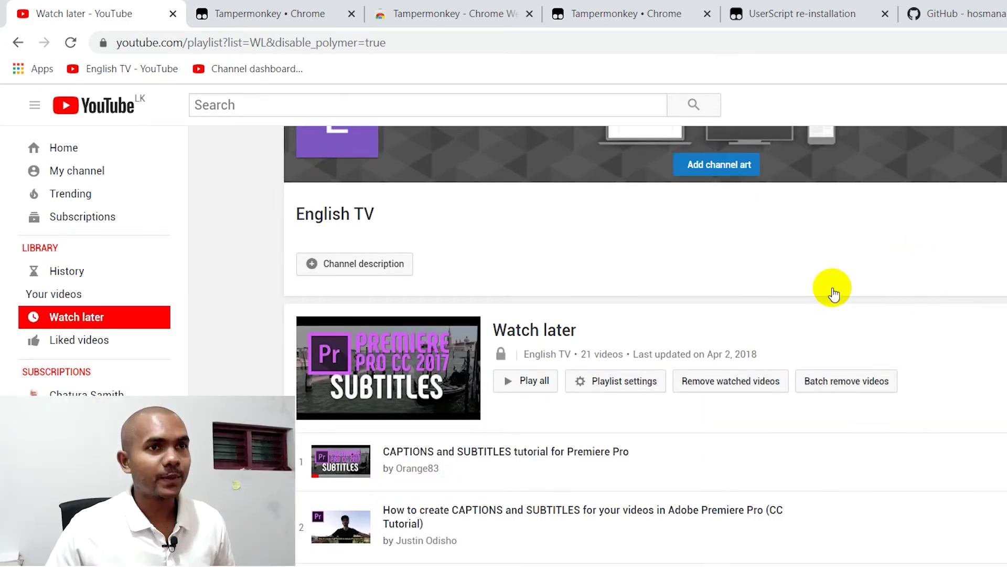
click(834, 293)
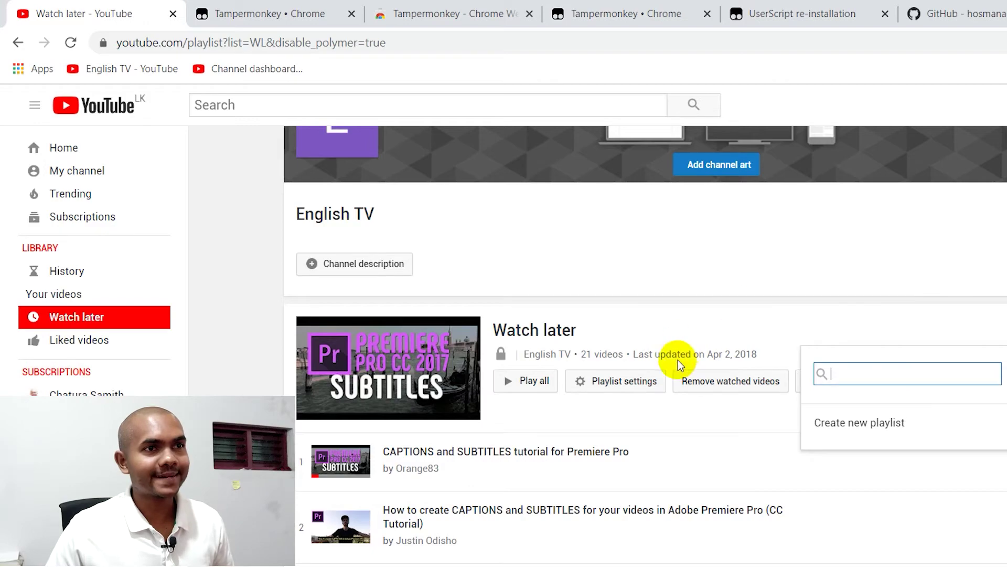
click(961, 323)
scroll(969, 329, down, 10)
scroll(968, 330, up, 6)
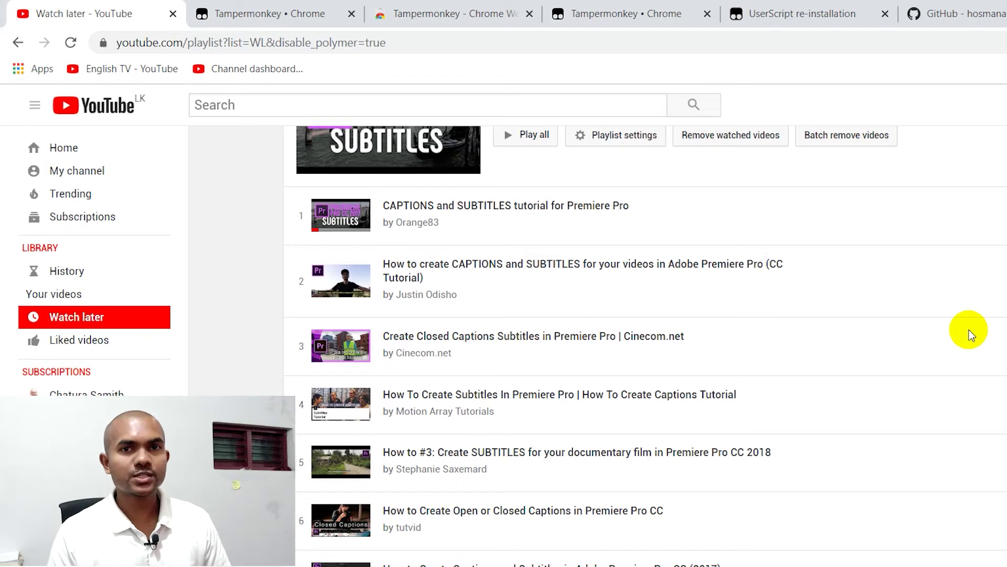
scroll(955, 351, up, 6)
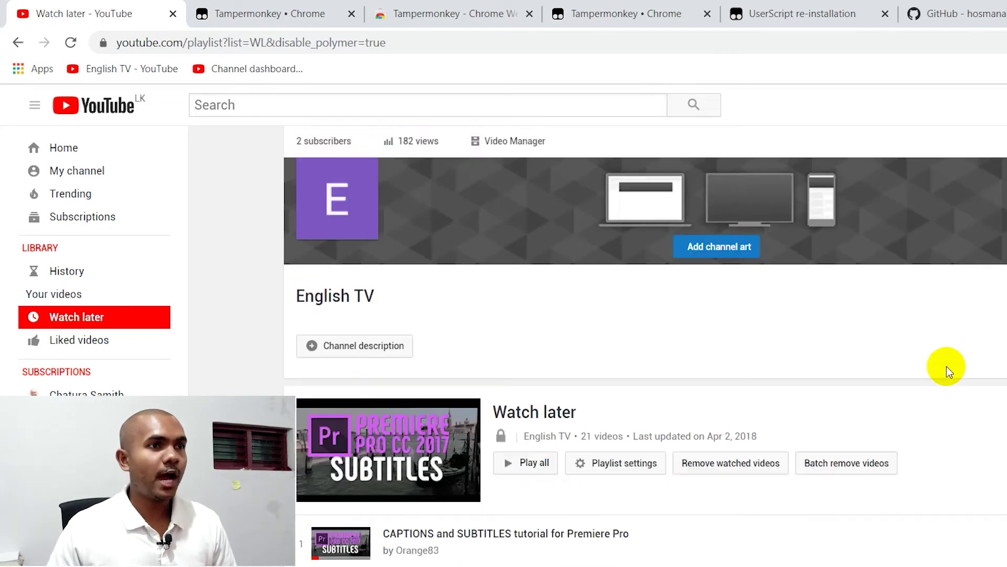
scroll(811, 374, down, 3)
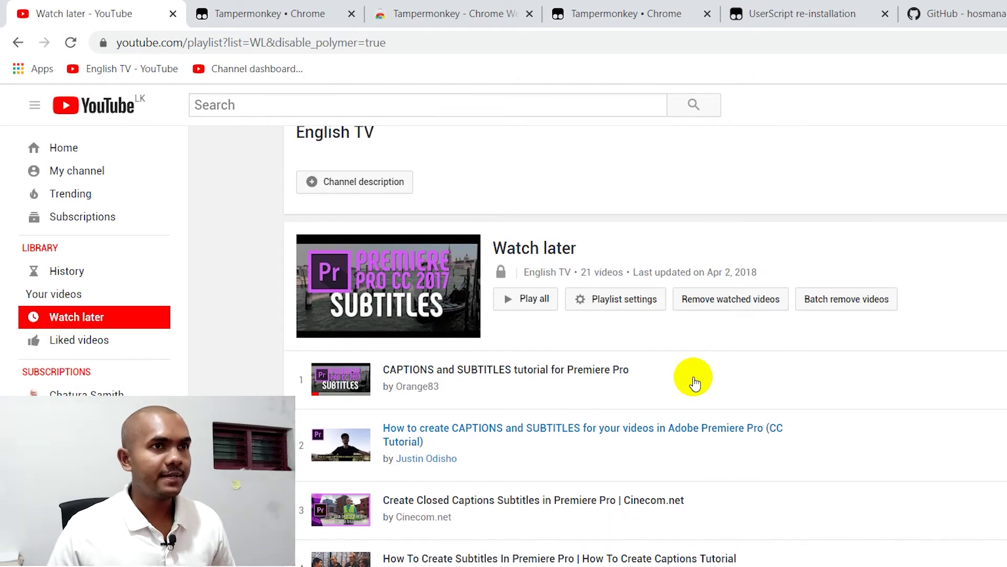
- Batch remove all videos from the Watch later playlist, confirming with YES, and reload the page
click(679, 242)
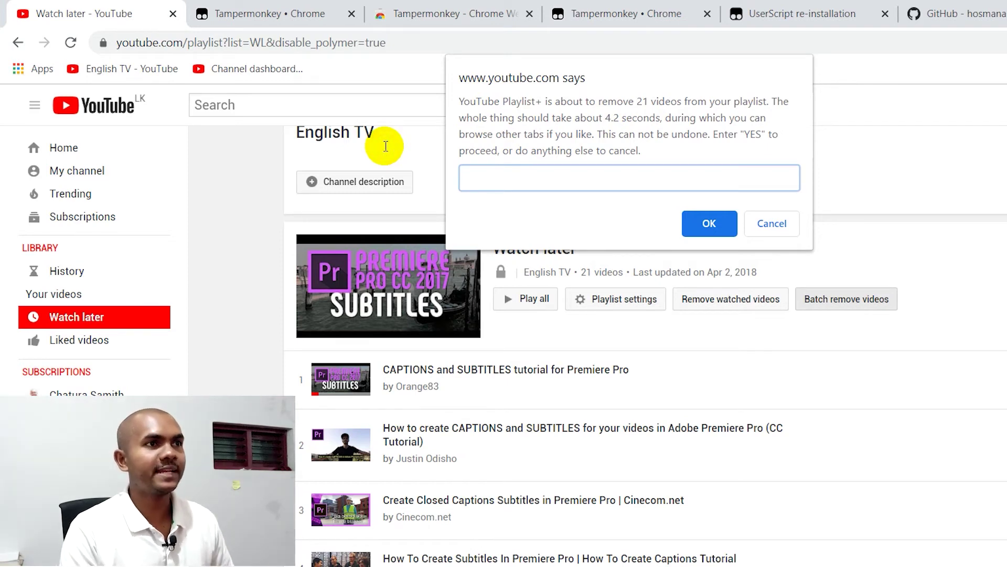
text(YE)
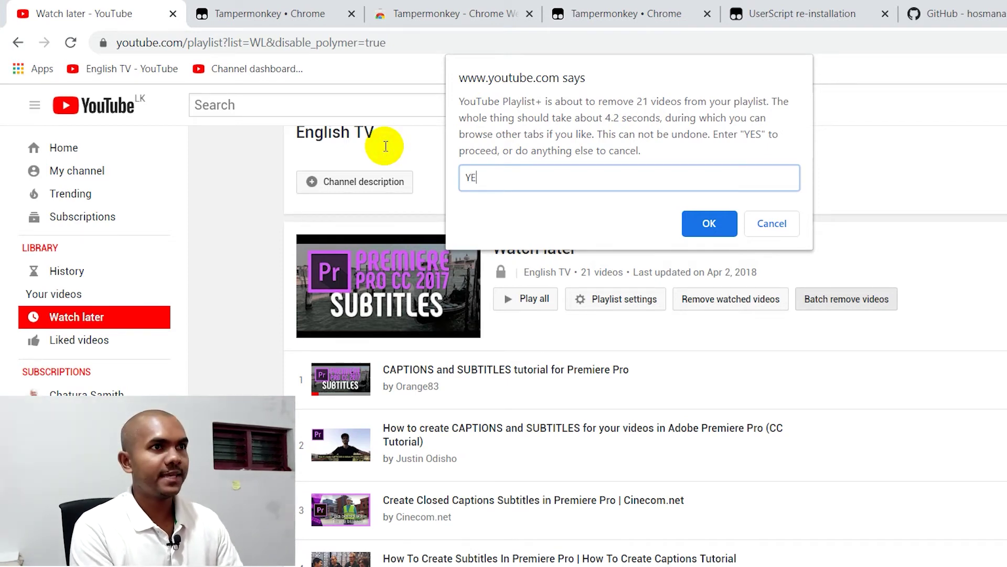
text(S)
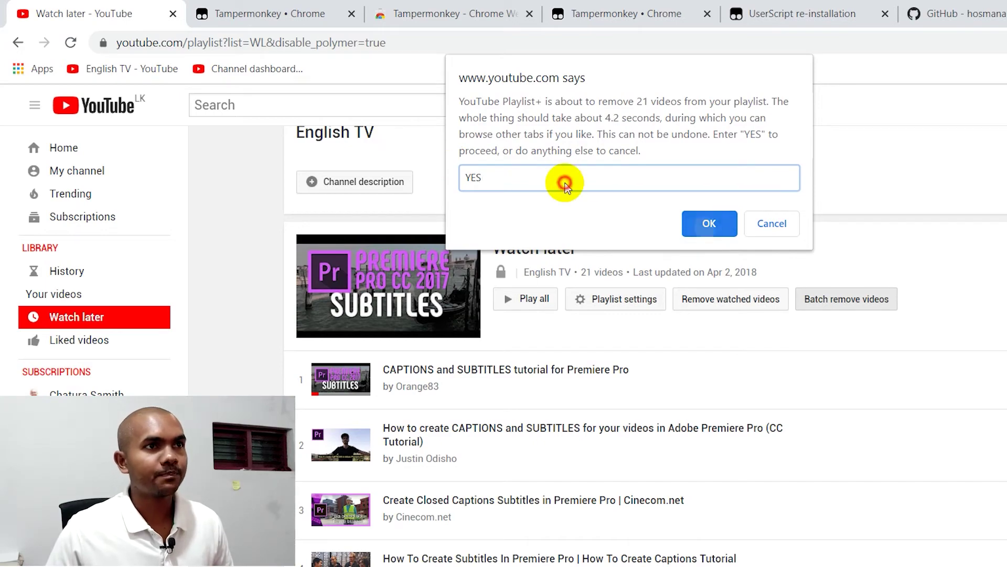
key(Return)
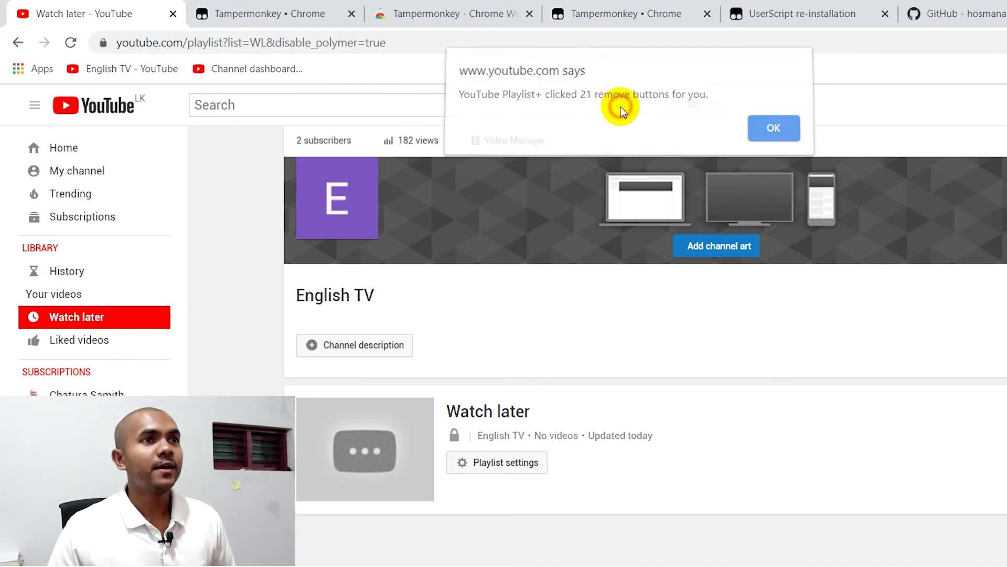
key(Return)
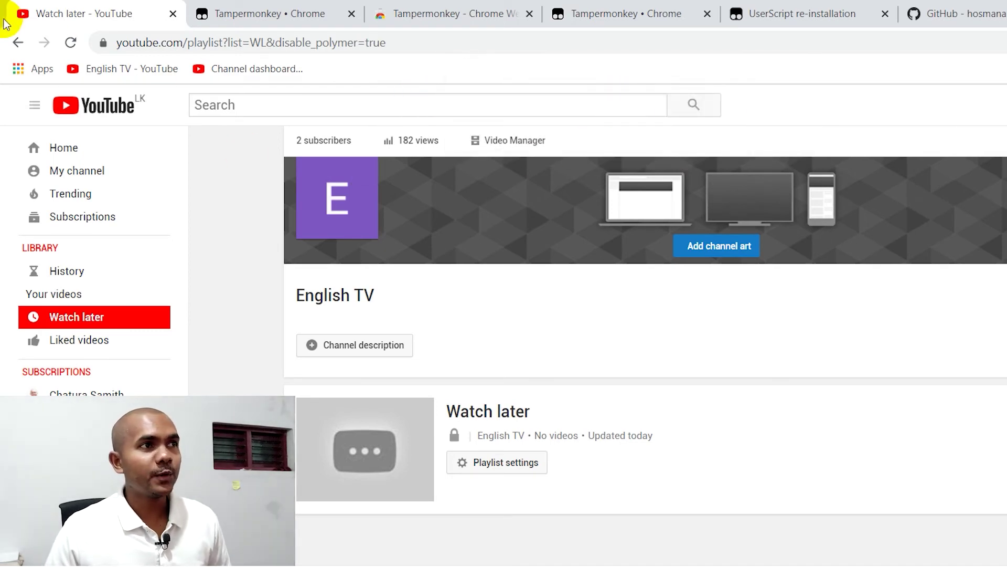
click(59, 42)
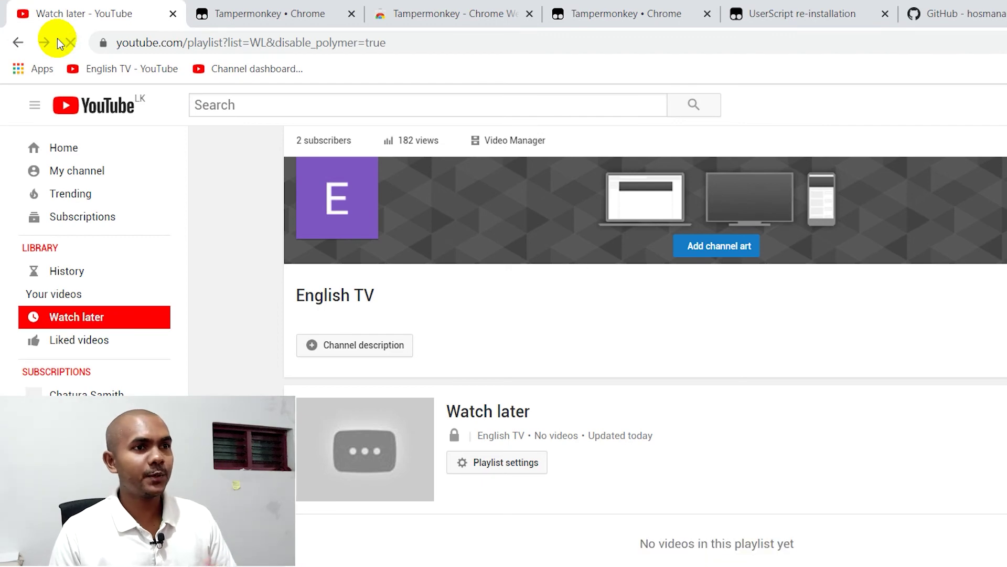